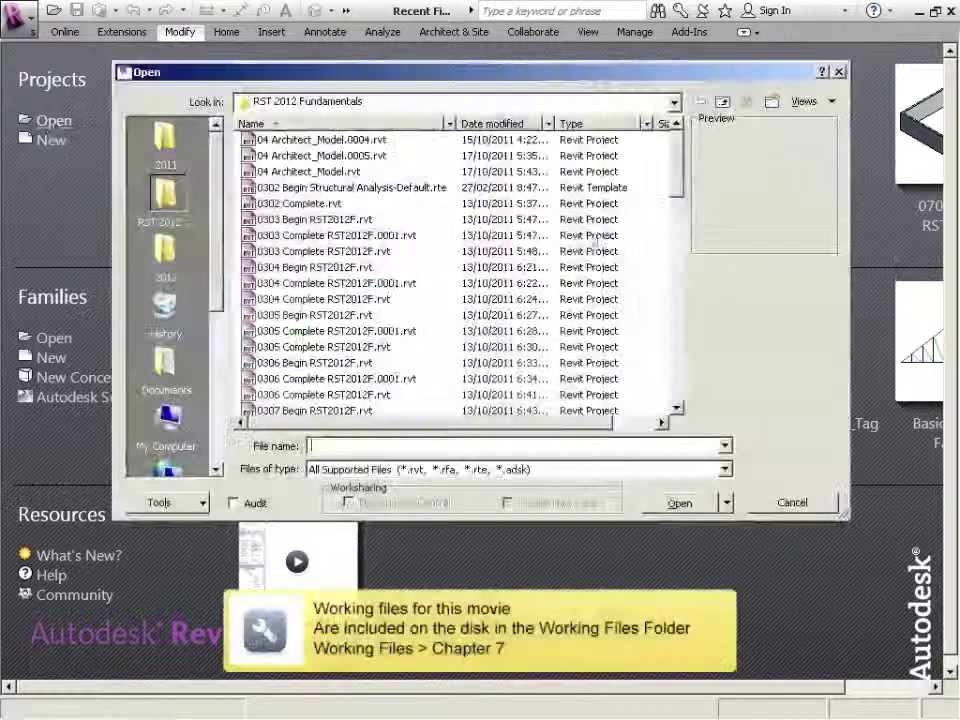
Step: Open 0706 Complete RST2012F.rvt from the RST 2012 Fundamentals folder
{"action": "scroll", "coordinate": [508, 200], "scroll_direction": "down", "scroll_amount": 15}
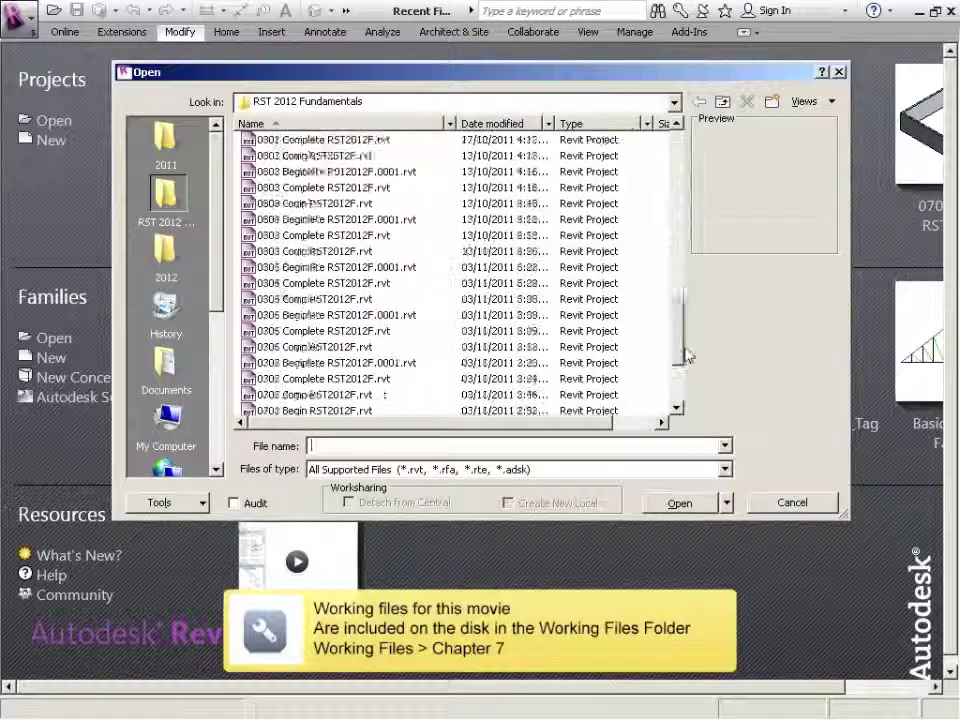
{"action": "left_click", "coordinate": [290, 395]}
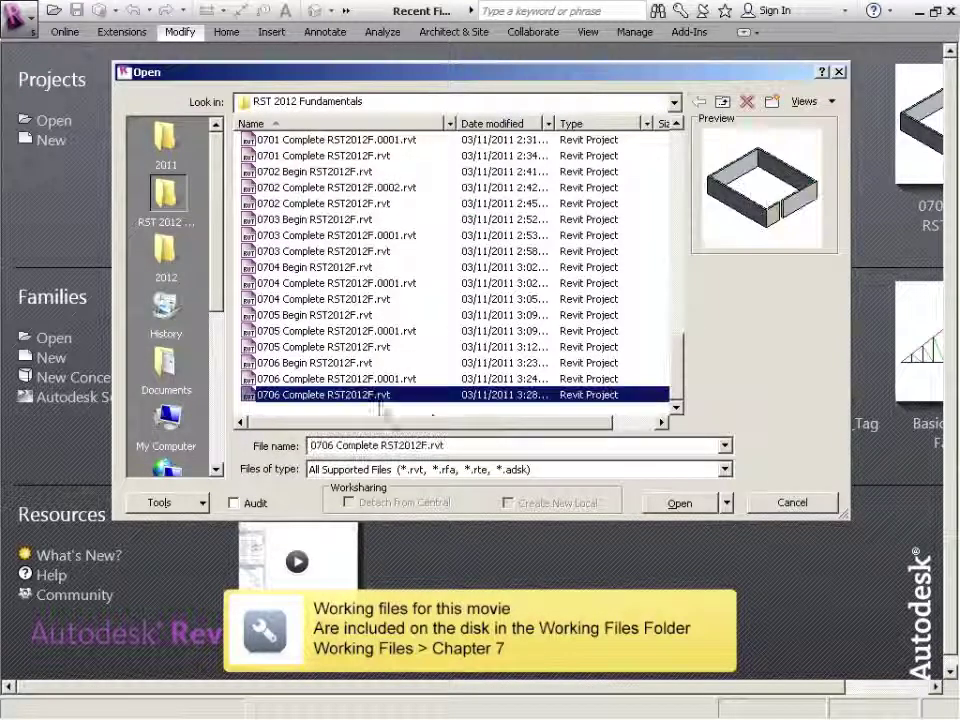
{"action": "left_click", "coordinate": [678, 503]}
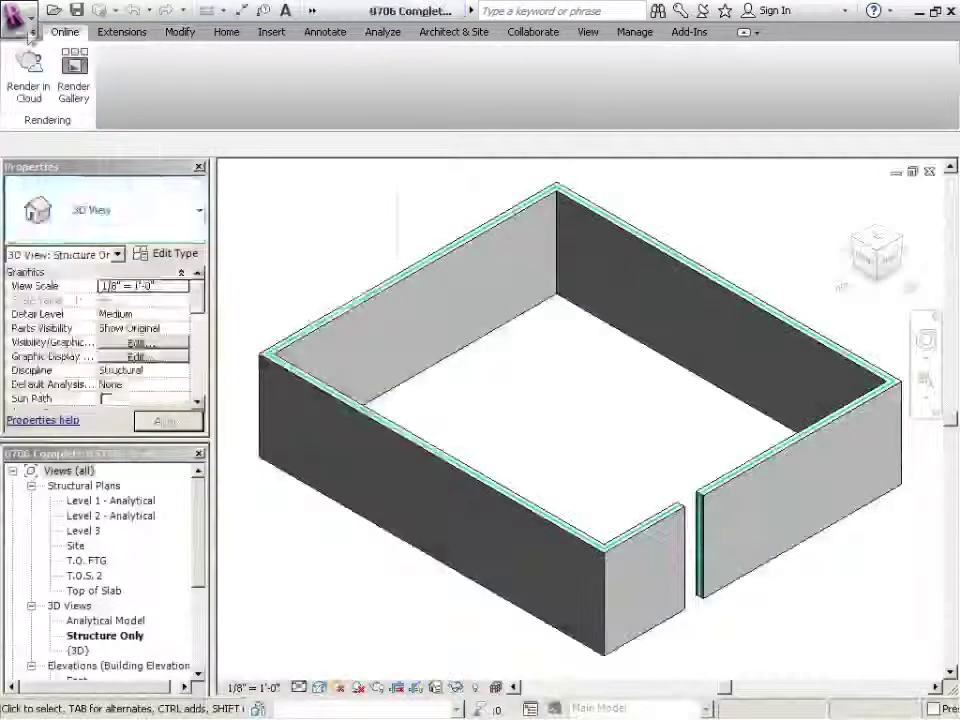
Step: Save a copy of the project as 0707 Begin RST2012F.rvt
{"action": "left_click", "coordinate": [16, 16]}
{"action": "mouse_move", "coordinate": [100, 232]}
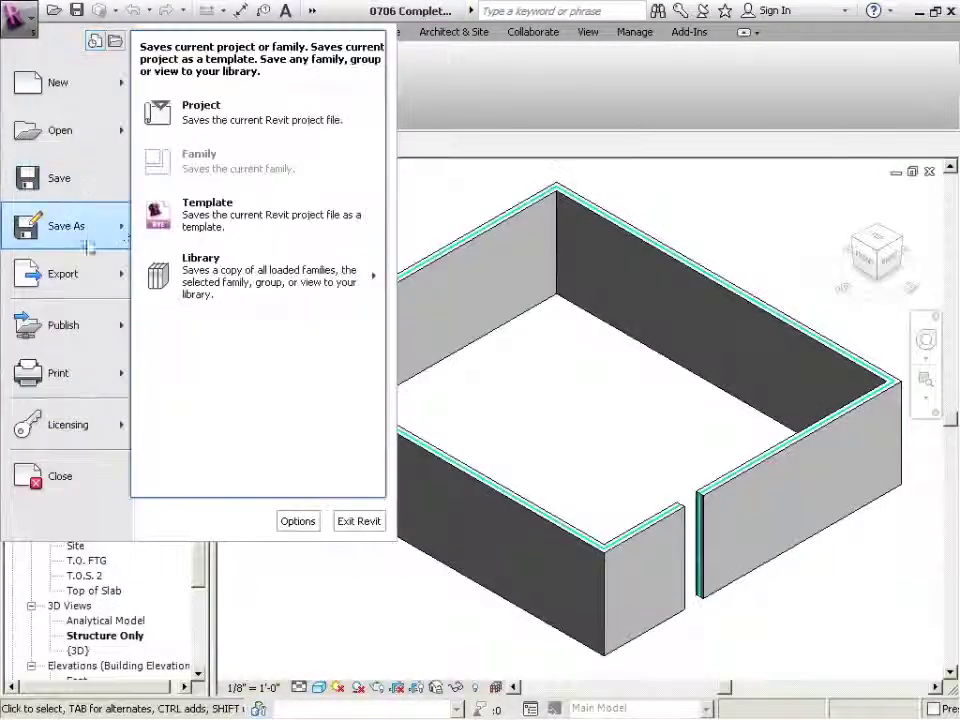
{"action": "left_click", "coordinate": [201, 124]}
{"action": "left_click", "coordinate": [384, 459]}
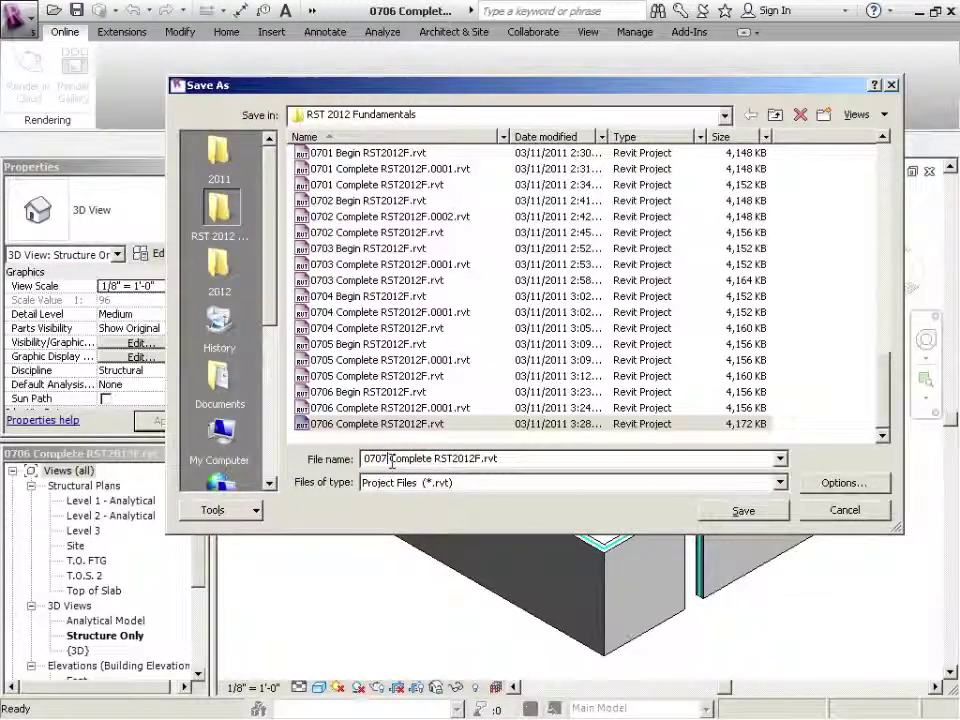
{"action": "left_click_drag", "start_coordinate": [424, 458], "coordinate": [432, 461]}
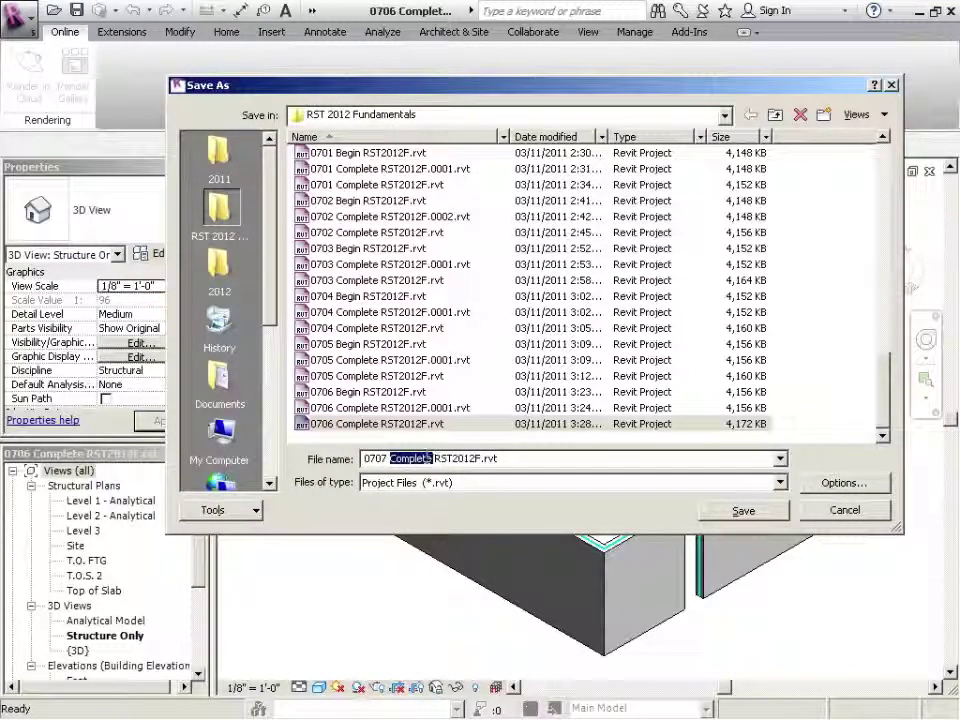
{"action": "type", "text": "Begin"}
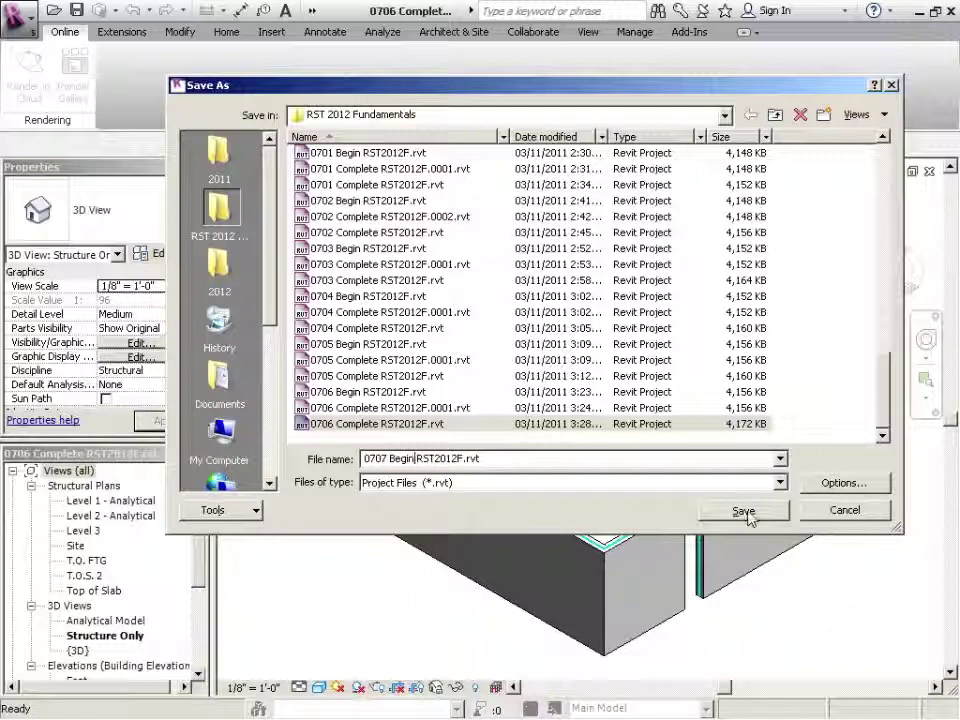
{"action": "left_click", "coordinate": [743, 511]}
Step: Save the project again as 0707 Complete RST2012F.rvt
{"action": "left_click", "coordinate": [18, 18]}
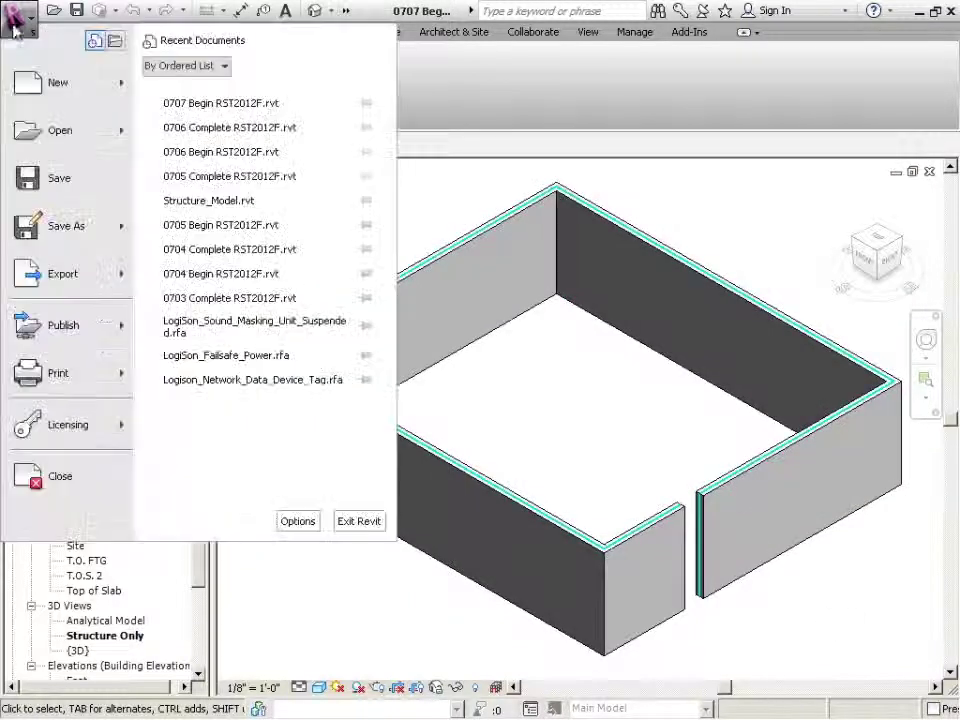
{"action": "mouse_move", "coordinate": [81, 226]}
{"action": "left_click", "coordinate": [184, 133]}
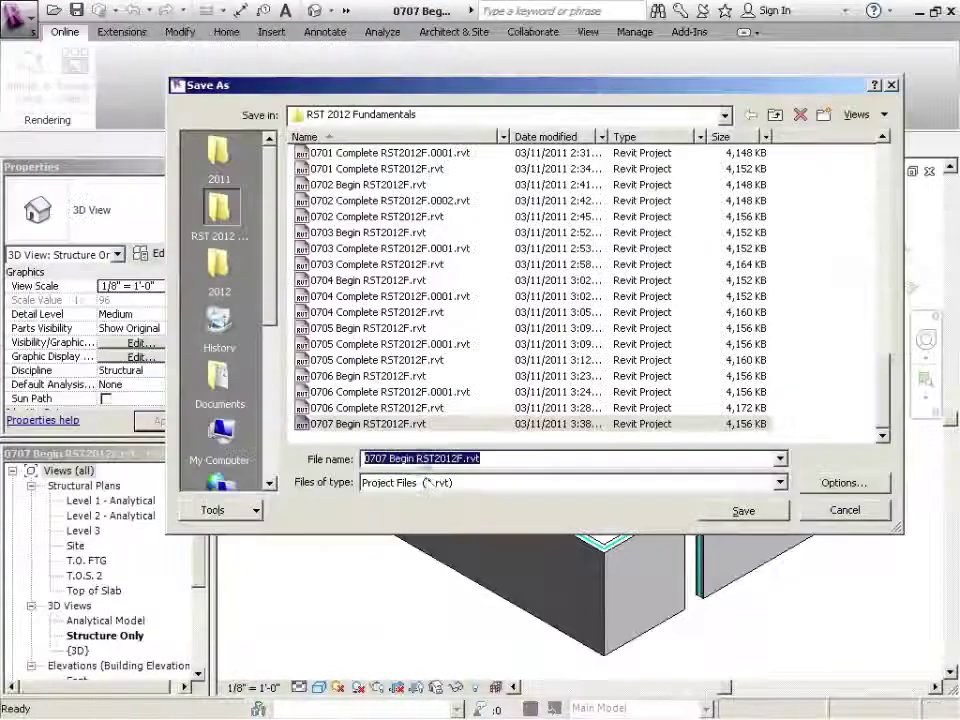
{"action": "left_click", "coordinate": [435, 458]}
{"action": "left_click", "coordinate": [390, 458]}
{"action": "type", "text": "Com"}
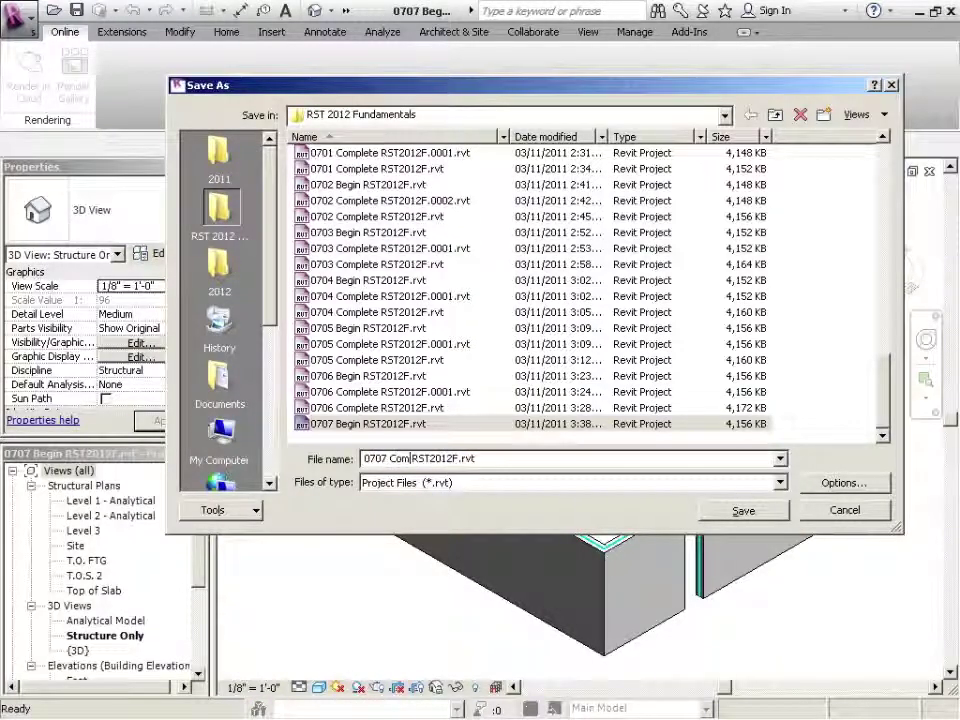
{"action": "type", "text": "plete"}
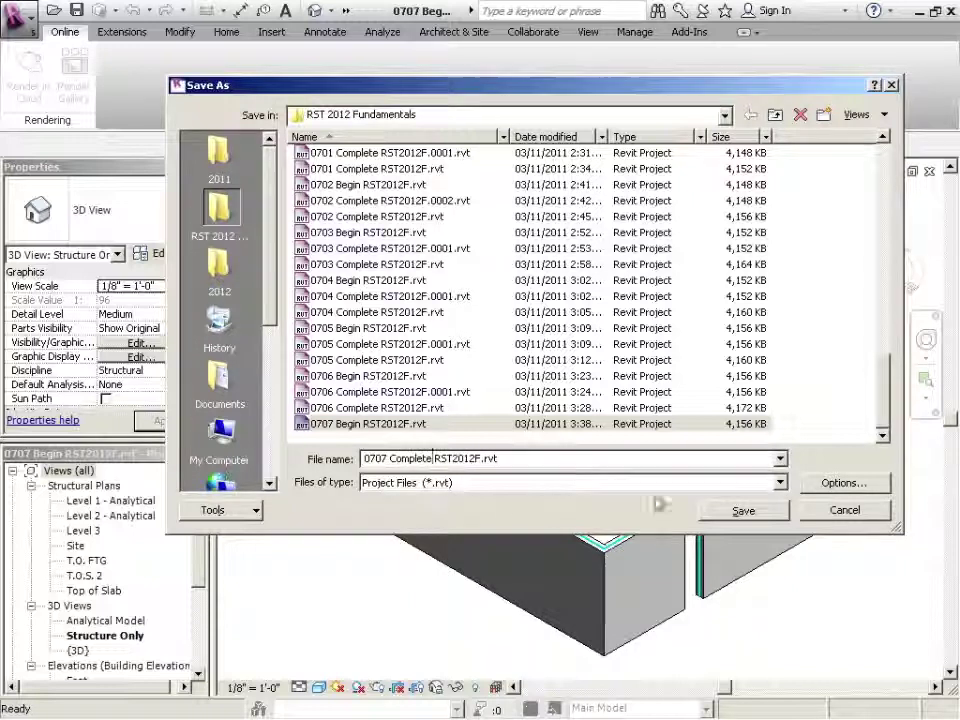
{"action": "left_click", "coordinate": [741, 513]}
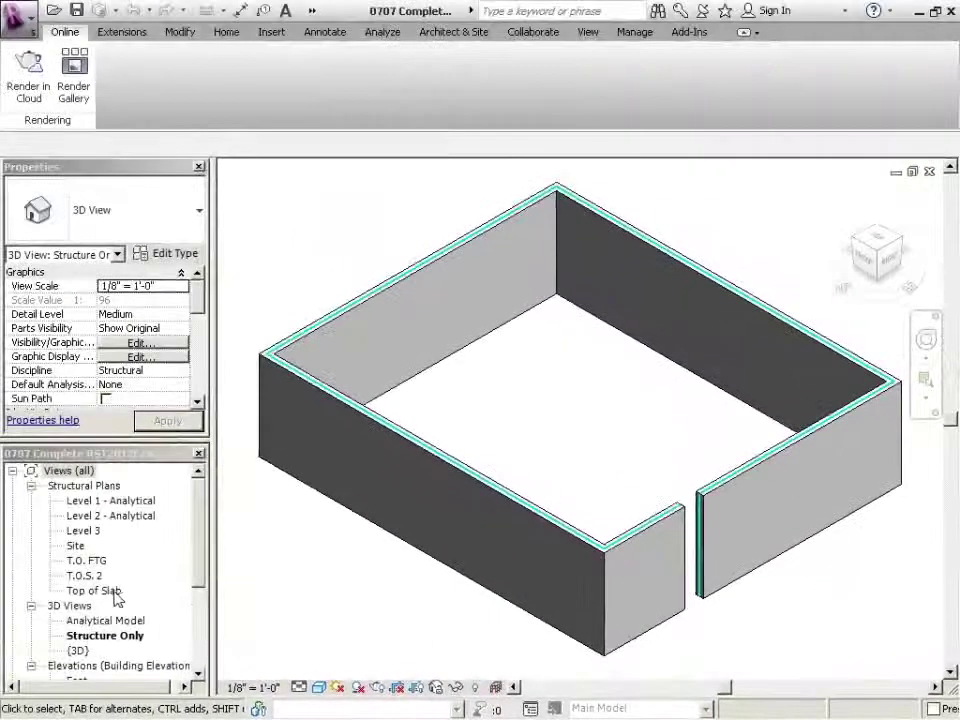
Step: Open the Top of Slab plan and zoom in on the east wall junction
{"action": "double_click", "coordinate": [112, 590]}
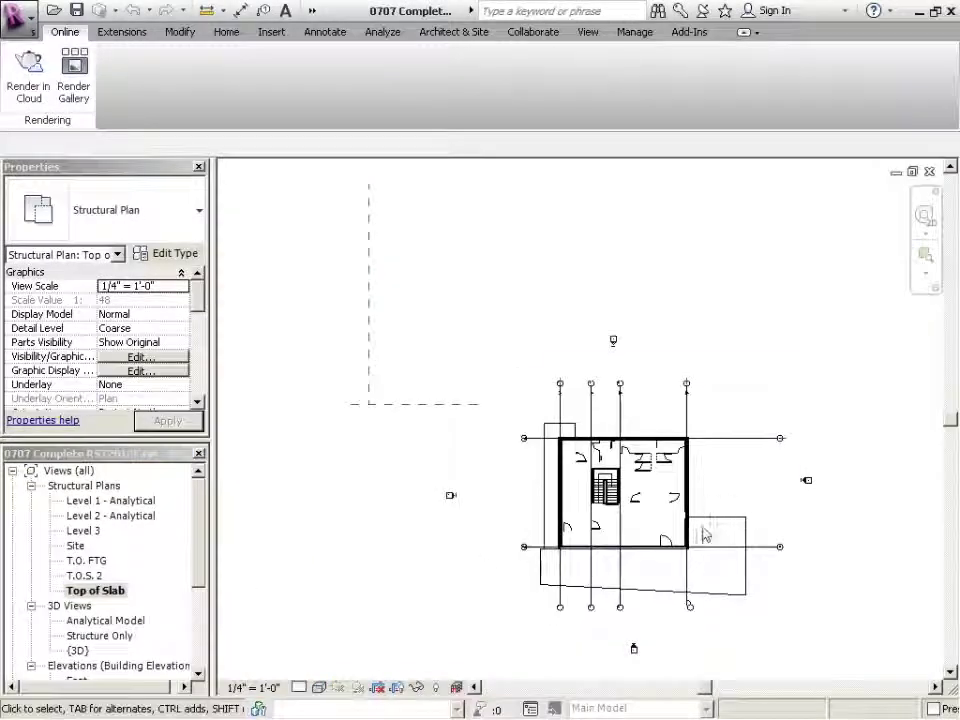
{"action": "key", "text": "z"}
{"action": "key", "text": "z"}
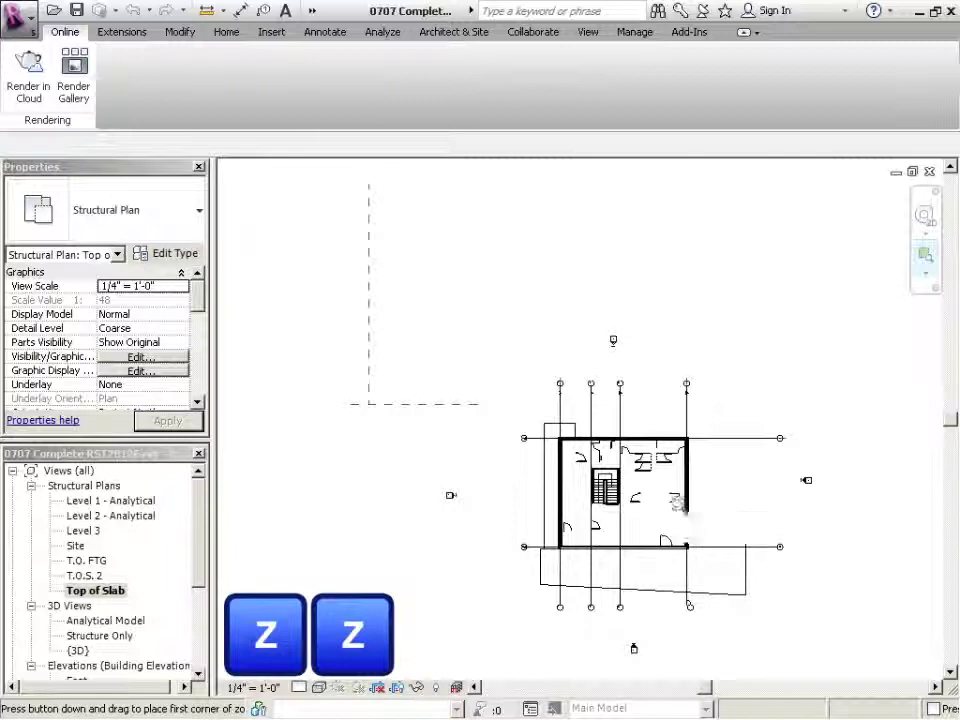
{"action": "left_click_drag", "start_coordinate": [668, 495], "coordinate": [700, 537]}
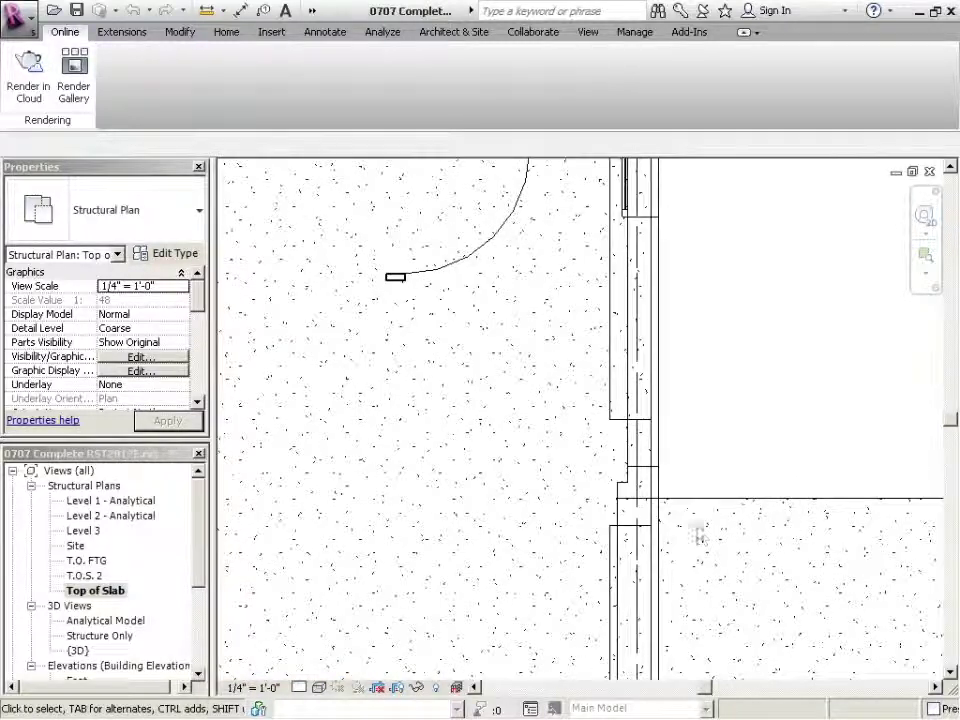
{"action": "scroll", "coordinate": [696, 534], "scroll_direction": "up", "scroll_amount": 5}
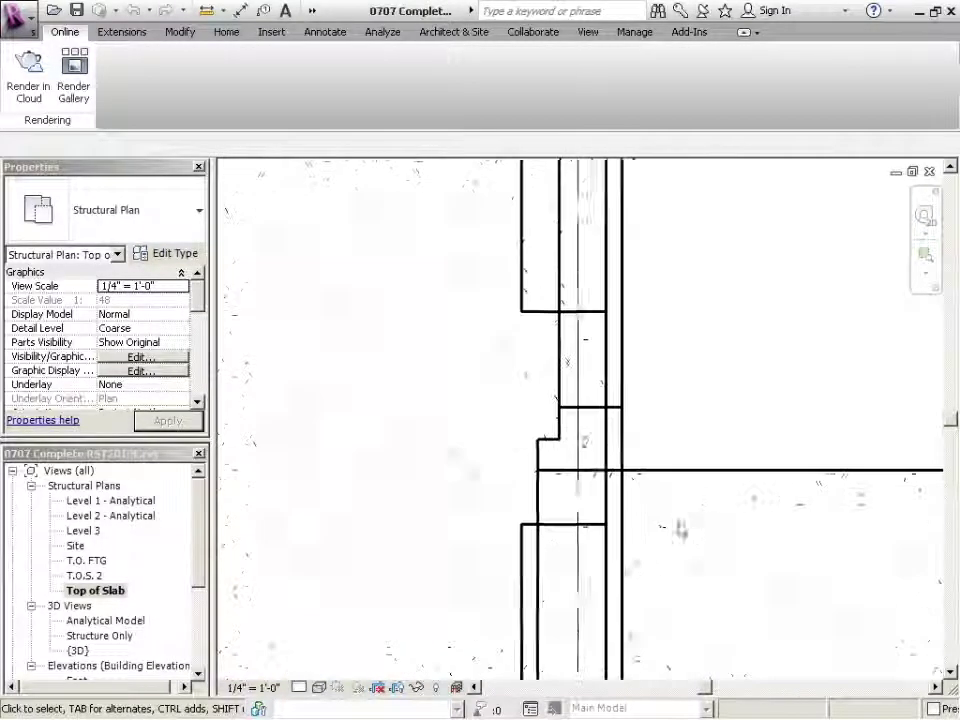
Step: Stretch the upper foundation wall down to the lower wall, then undo the extension
{"action": "left_click", "coordinate": [586, 293]}
{"action": "left_click_drag", "start_coordinate": [599, 291], "coordinate": [599, 408]}
{"action": "left_click_drag", "start_coordinate": [600, 518], "coordinate": [600, 525]}
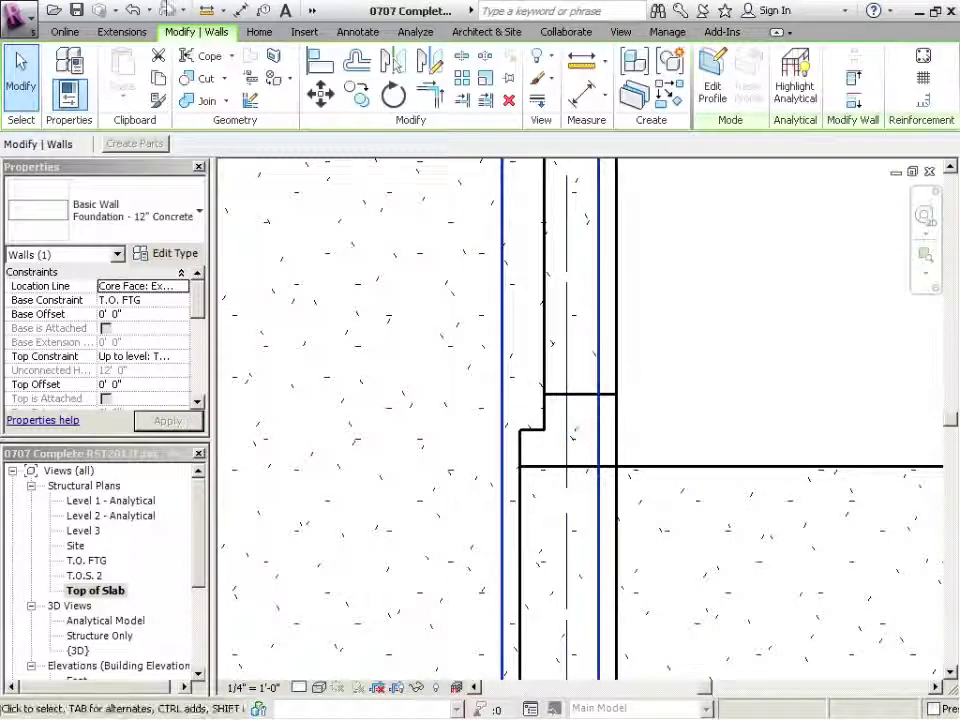
{"action": "left_click", "coordinate": [138, 10]}
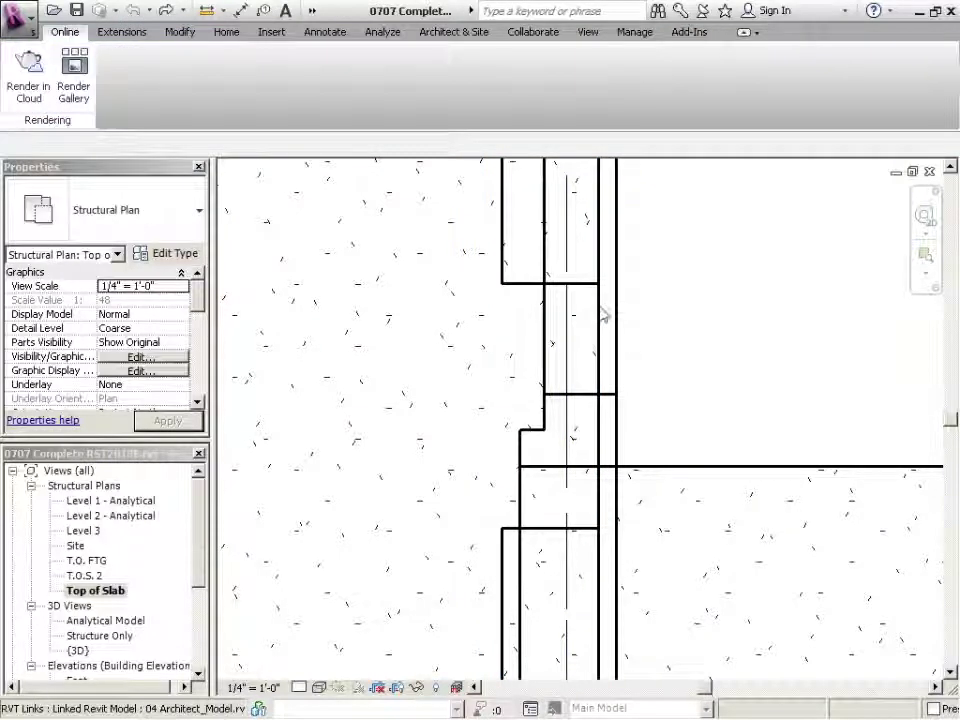
Step: Disallow join on the upper wall's end and drag that end down to the junction
{"action": "left_click", "coordinate": [578, 285]}
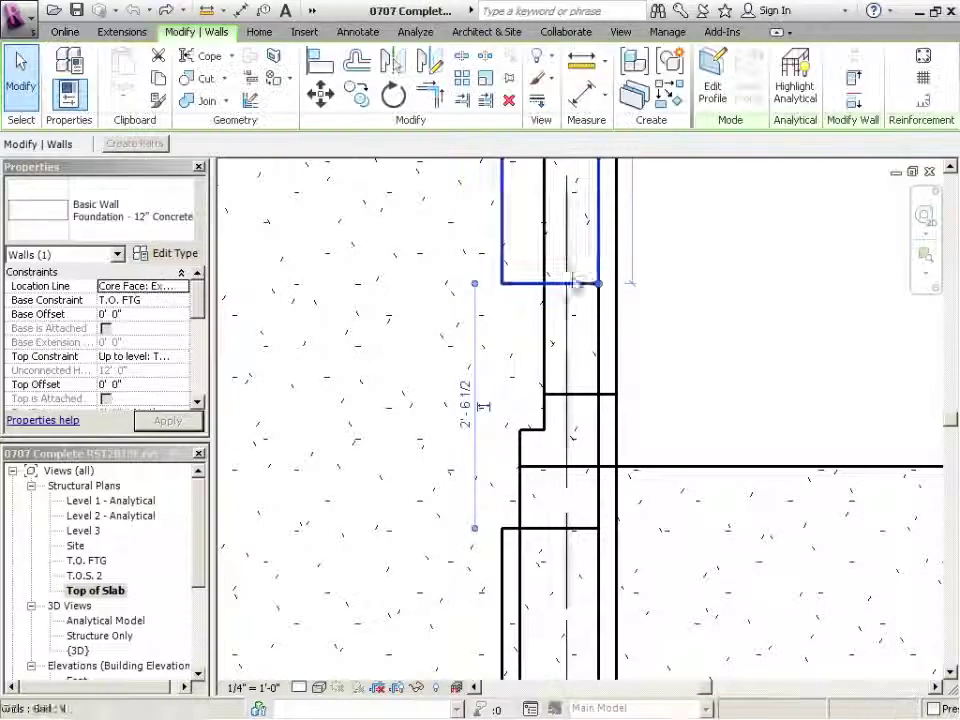
{"action": "right_click", "coordinate": [599, 284]}
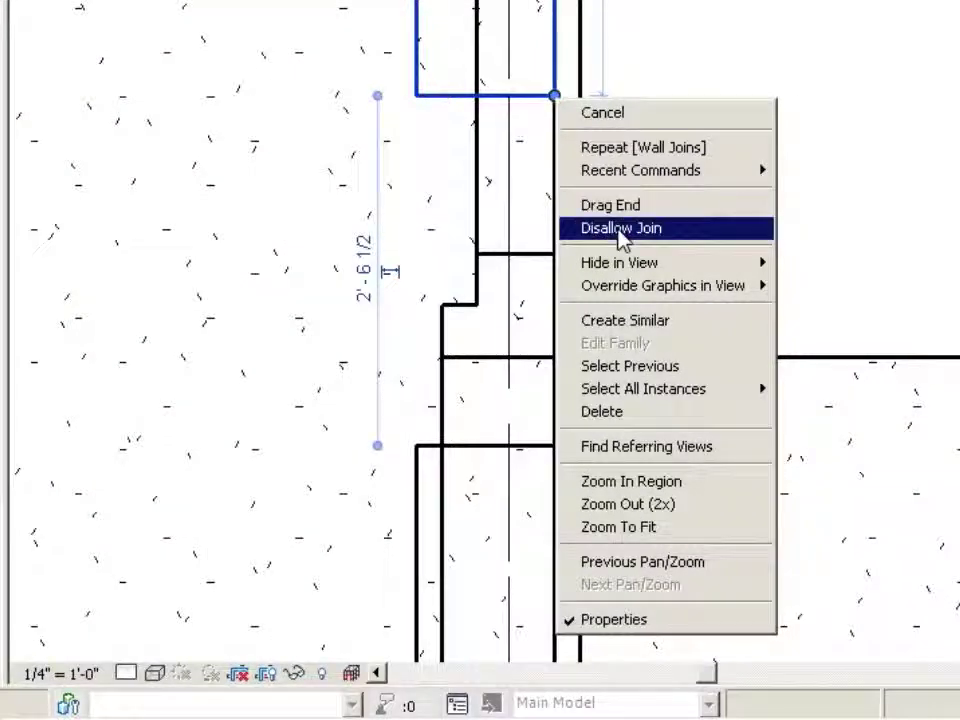
{"action": "left_click", "coordinate": [620, 230]}
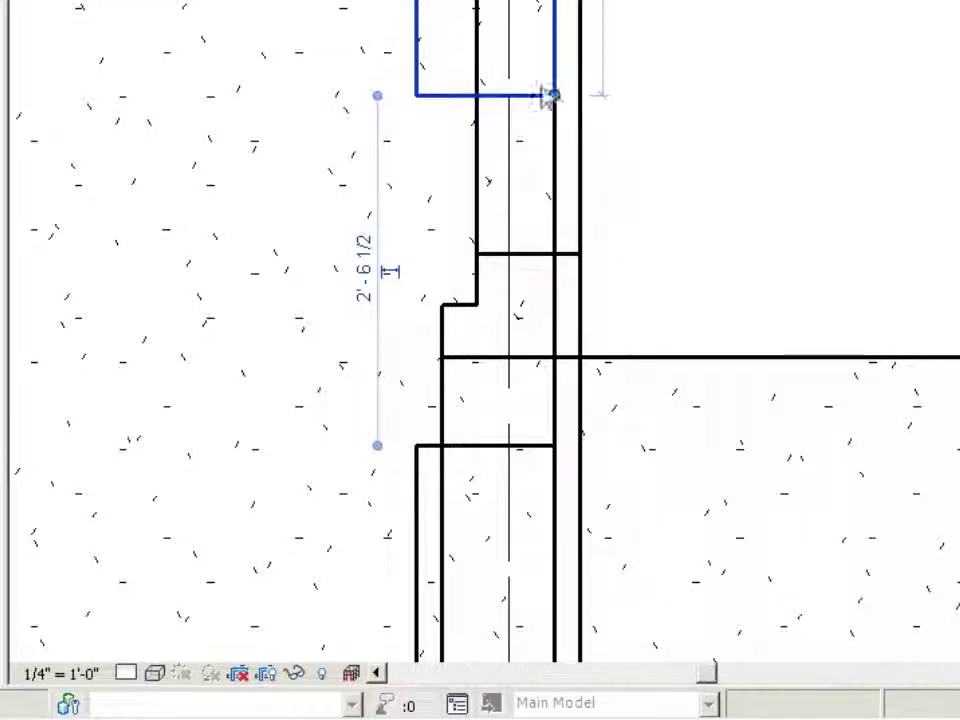
{"action": "left_click_drag", "start_coordinate": [555, 97], "coordinate": [555, 445]}
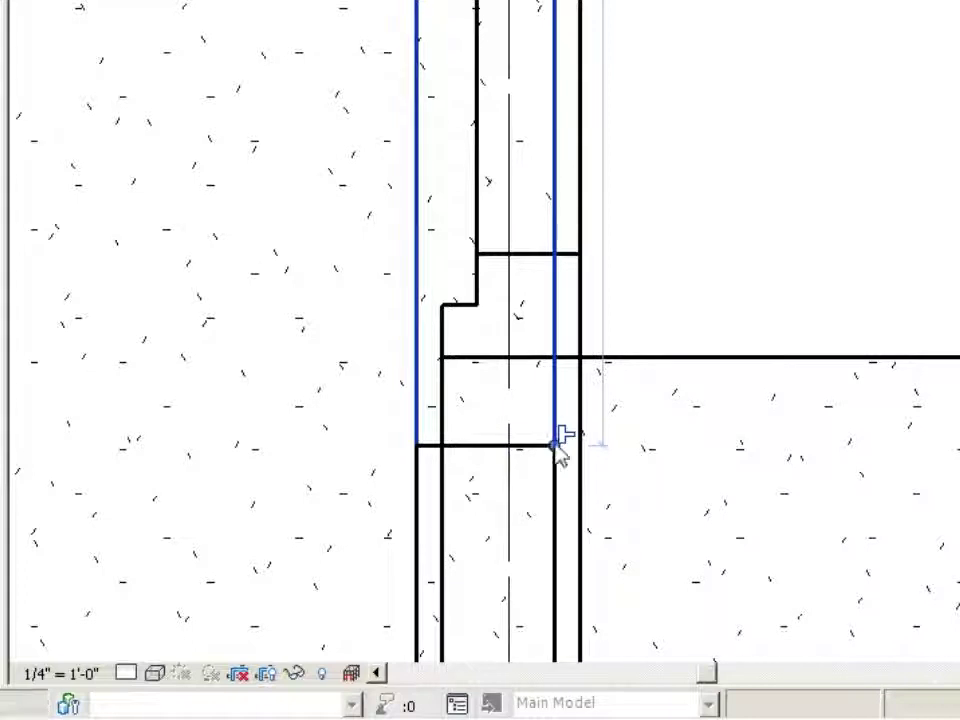
{"action": "left_click_drag", "start_coordinate": [555, 445], "coordinate": [554, 356]}
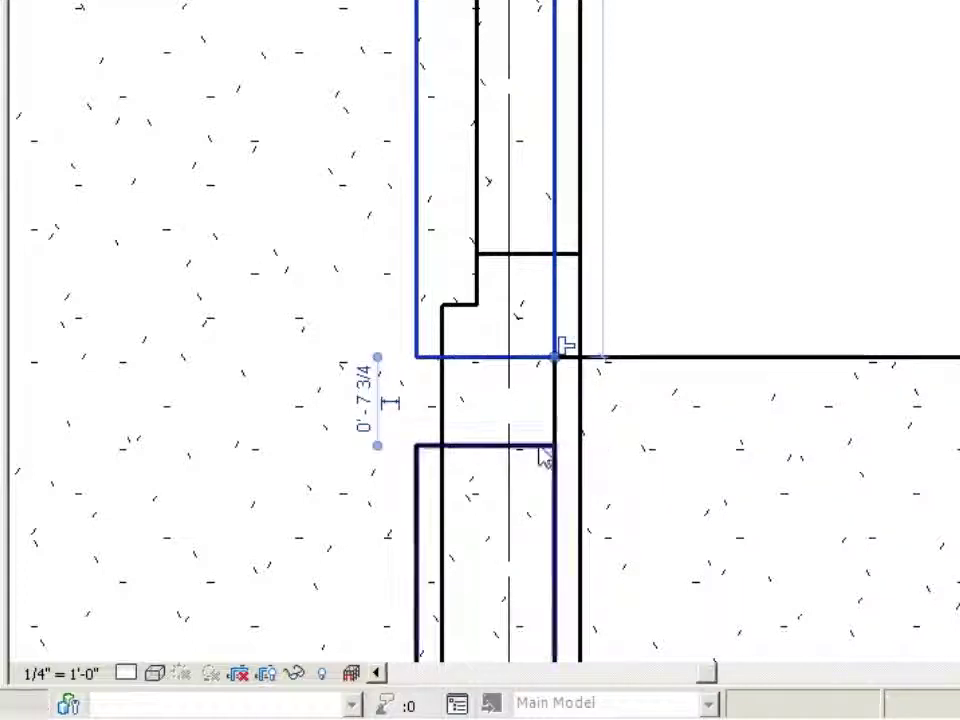
Step: Extend the lower foundation wall's end up to meet the upper wall
{"action": "left_click", "coordinate": [548, 450]}
{"action": "left_click_drag", "start_coordinate": [553, 447], "coordinate": [554, 356]}
{"action": "left_click", "coordinate": [692, 334]}
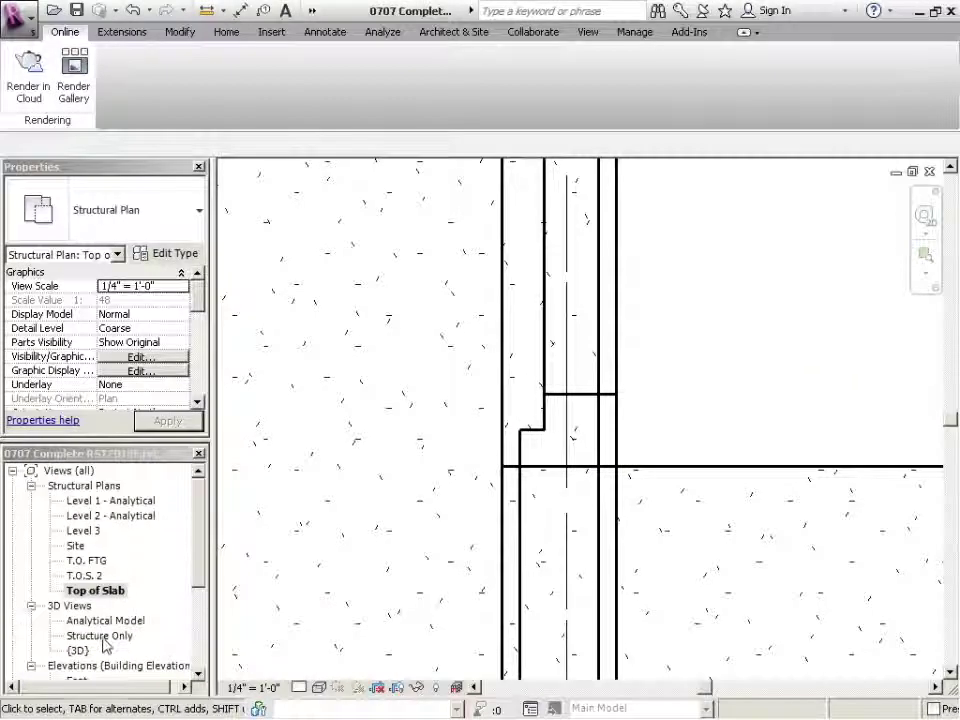
Step: Open the Structure Only 3D view and zoom in on the corner of the walls
{"action": "double_click", "coordinate": [100, 636]}
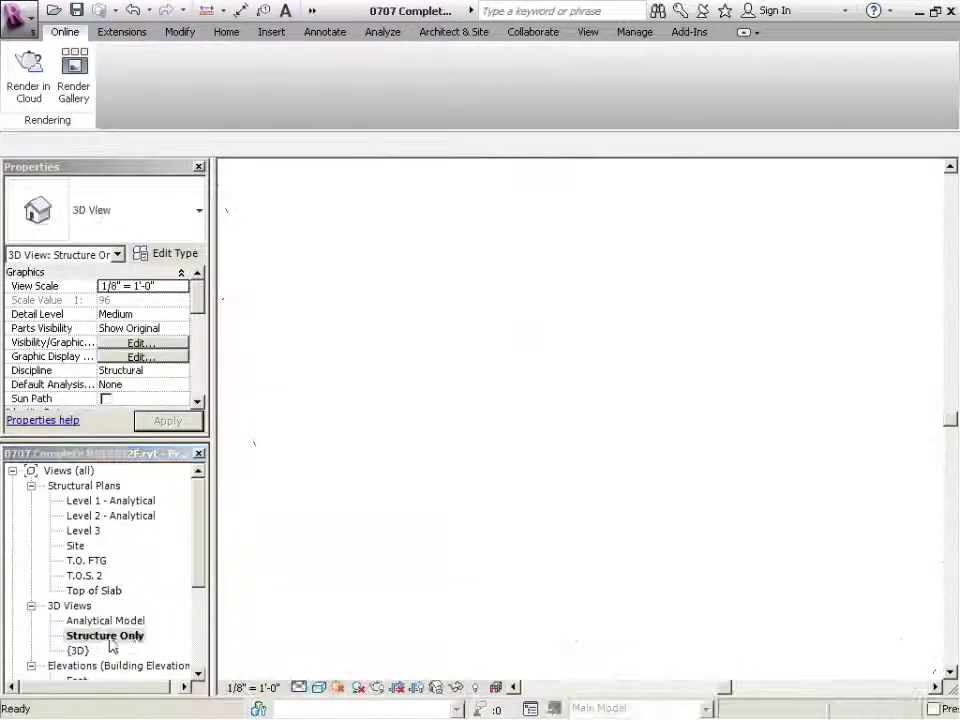
{"action": "scroll", "coordinate": [686, 625], "scroll_direction": "up", "scroll_amount": 5}
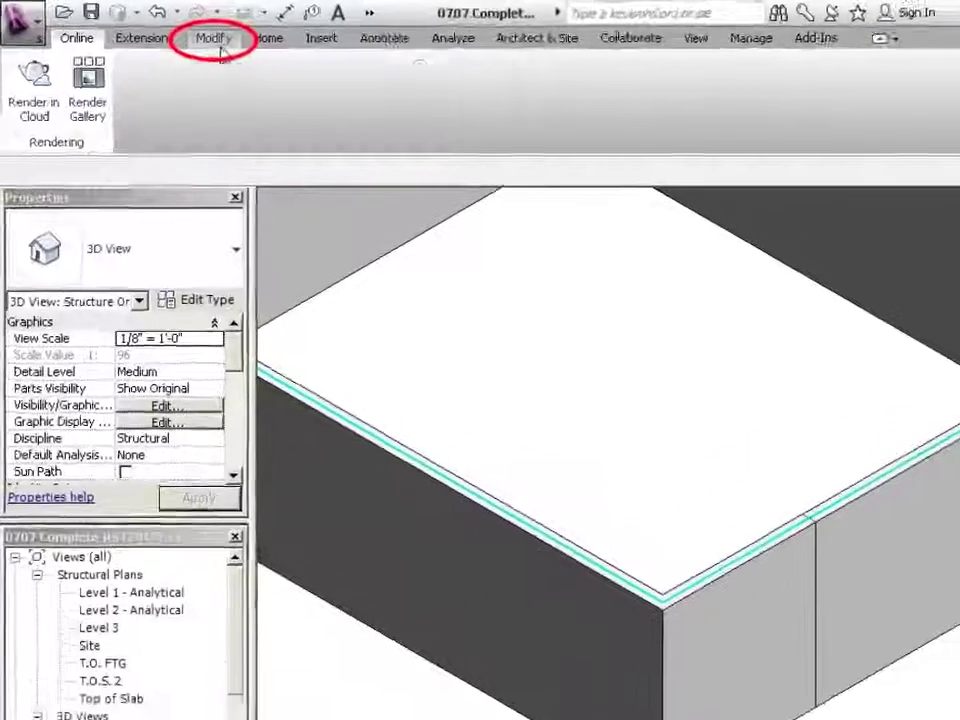
{"action": "left_click", "coordinate": [182, 32]}
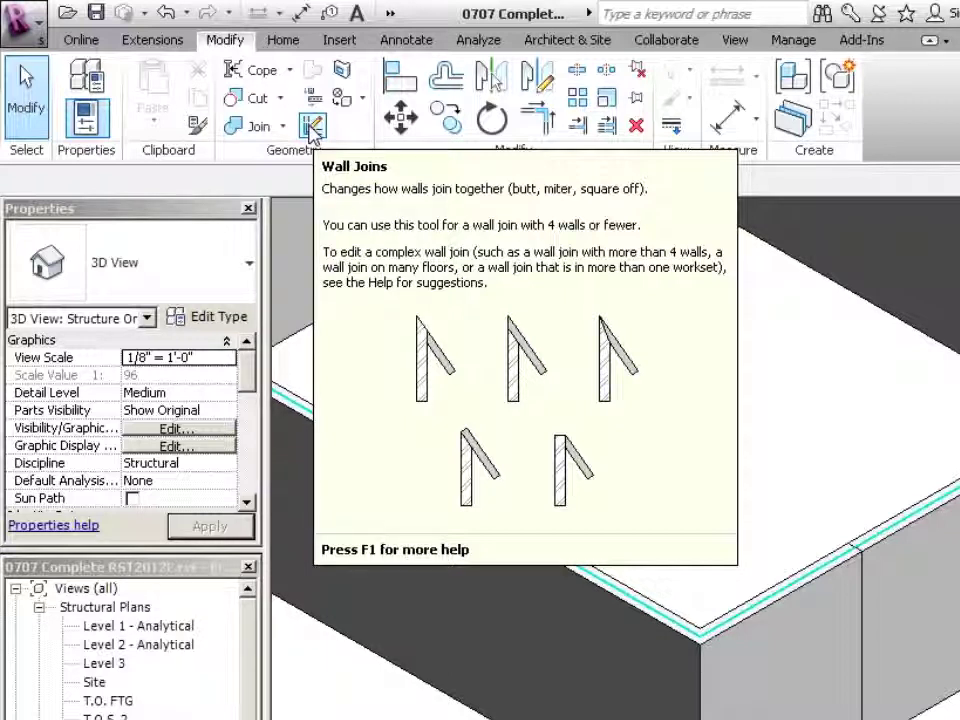
Step: With Wall Joins, cycle the front corner join to its next Butt configuration
{"action": "left_click", "coordinate": [313, 128]}
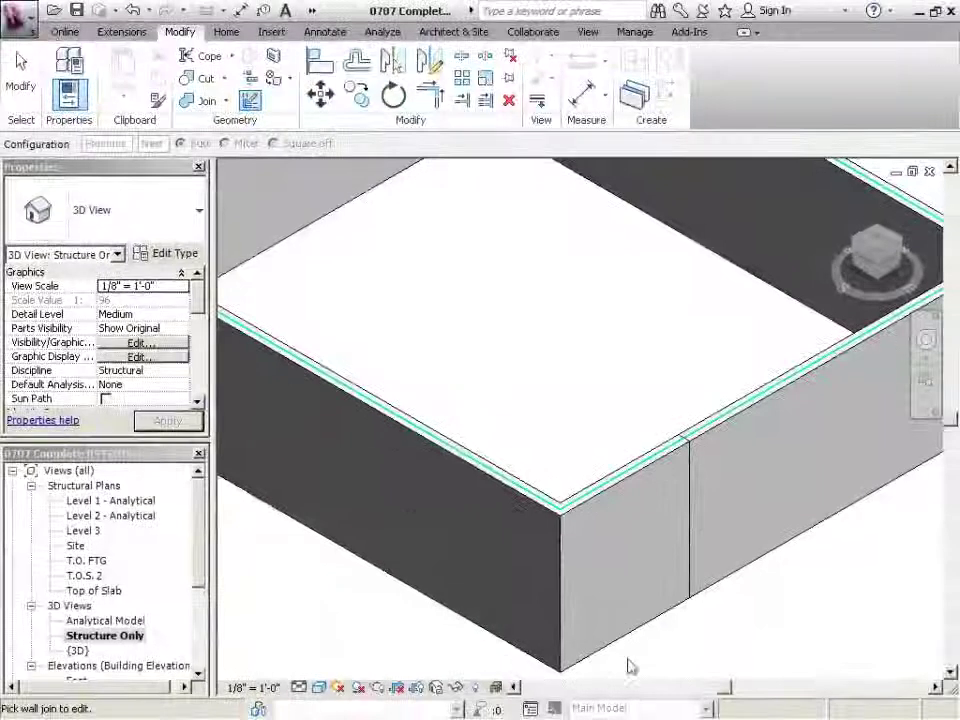
{"action": "scroll", "coordinate": [690, 578], "scroll_direction": "down", "scroll_amount": 4}
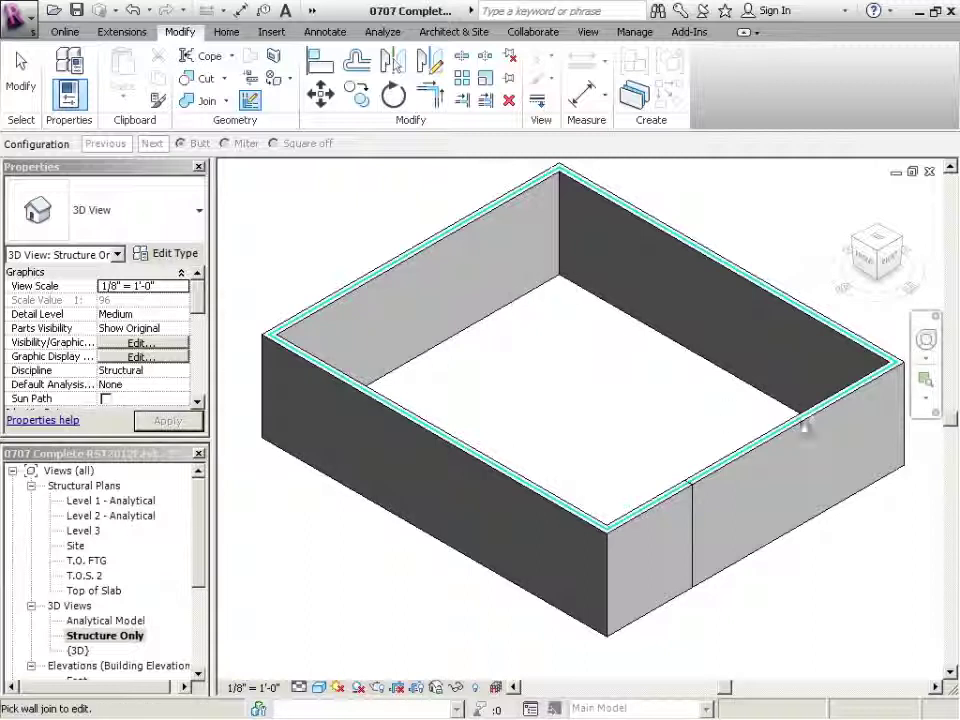
{"action": "scroll", "coordinate": [610, 640], "scroll_direction": "up", "scroll_amount": 4}
{"action": "left_click", "coordinate": [606, 636]}
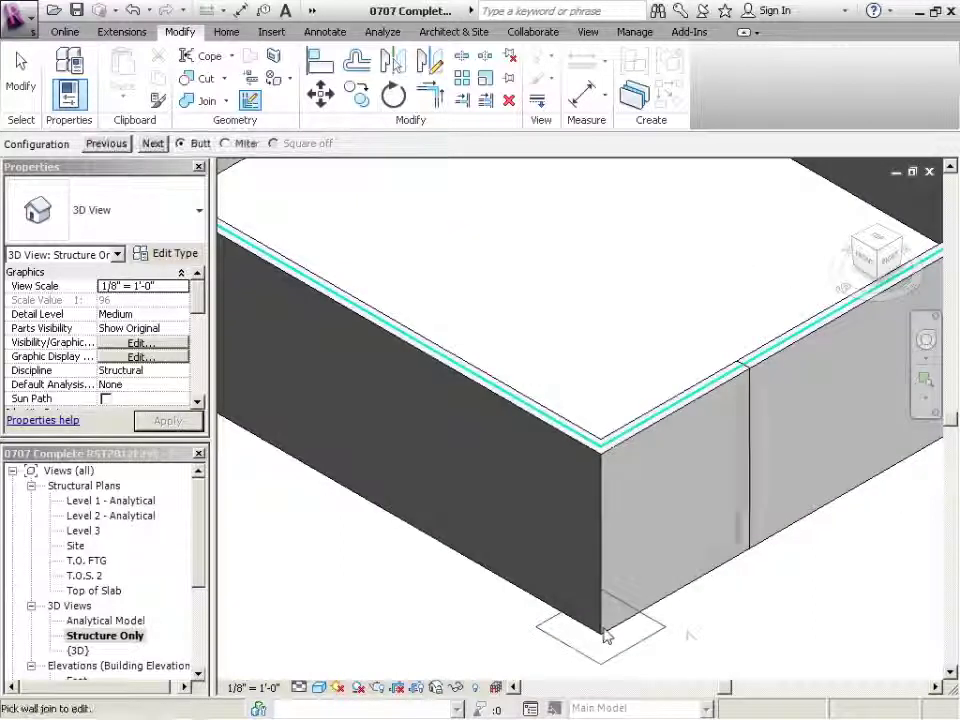
{"action": "scroll", "coordinate": [696, 613], "scroll_direction": "up", "scroll_amount": 2}
{"action": "middle_click_drag", "start_coordinate": [604, 538], "coordinate": [537, 470], "text": "shift"}
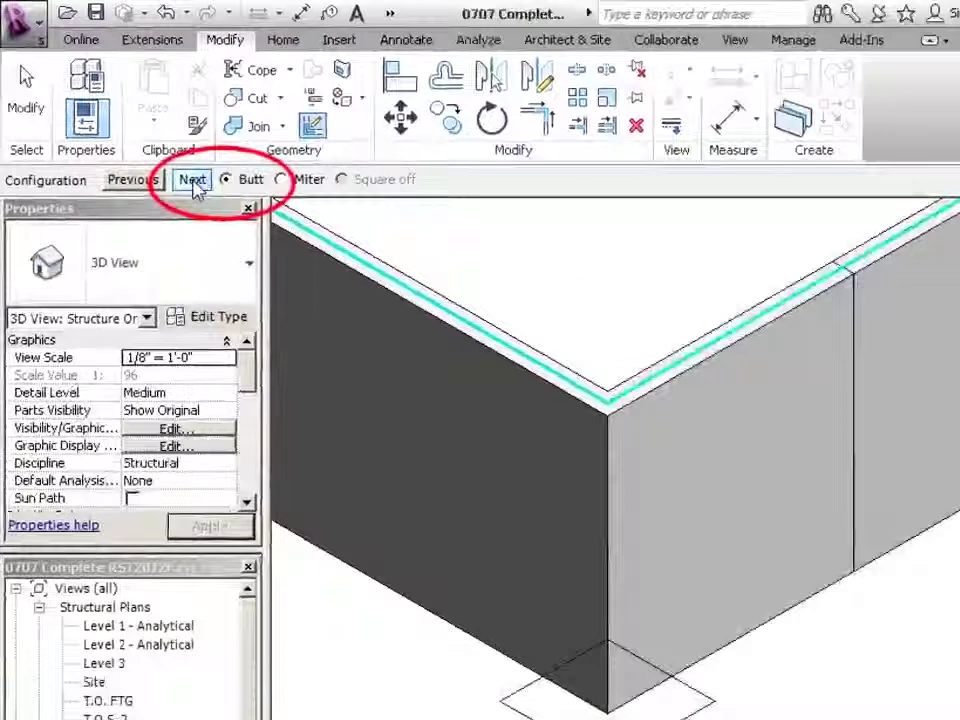
{"action": "left_click", "coordinate": [194, 182]}
Step: Finish wall join editing and inspect the right foundation wall at the corner
{"action": "scroll", "coordinate": [620, 392], "scroll_direction": "up", "scroll_amount": 2}
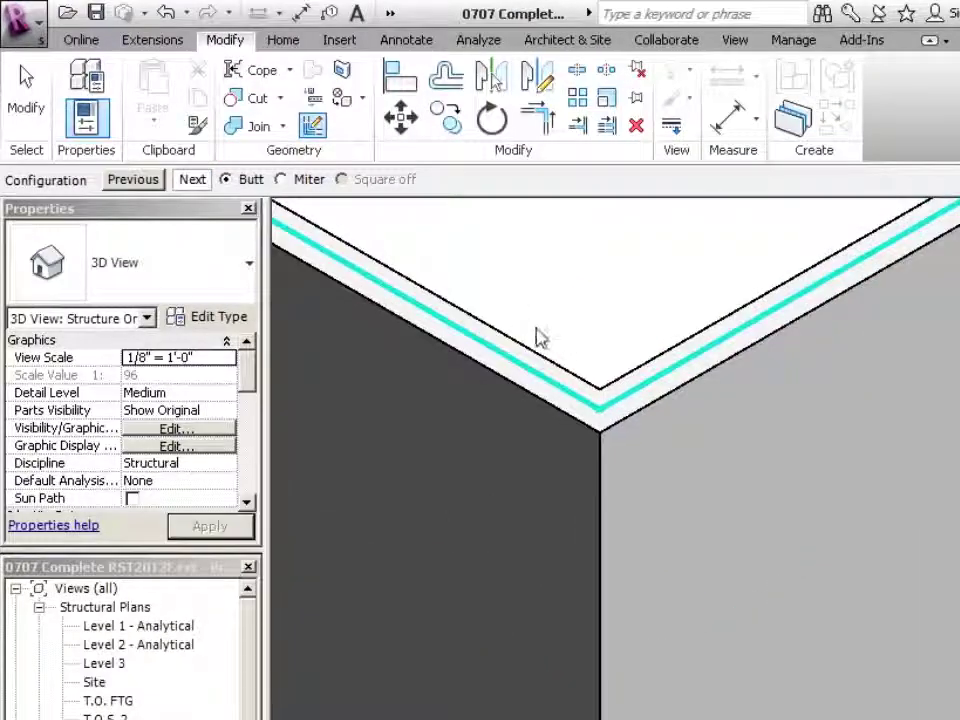
{"action": "scroll", "coordinate": [632, 552], "scroll_direction": "down", "scroll_amount": 1}
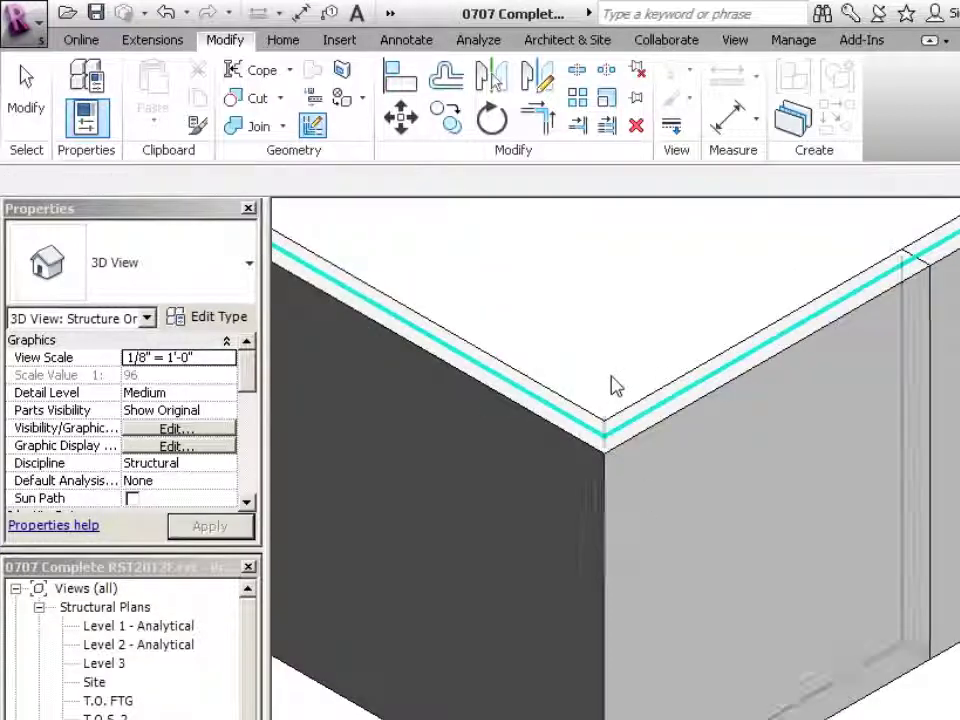
{"action": "key", "text": "Escape"}
{"action": "left_click", "coordinate": [638, 410]}
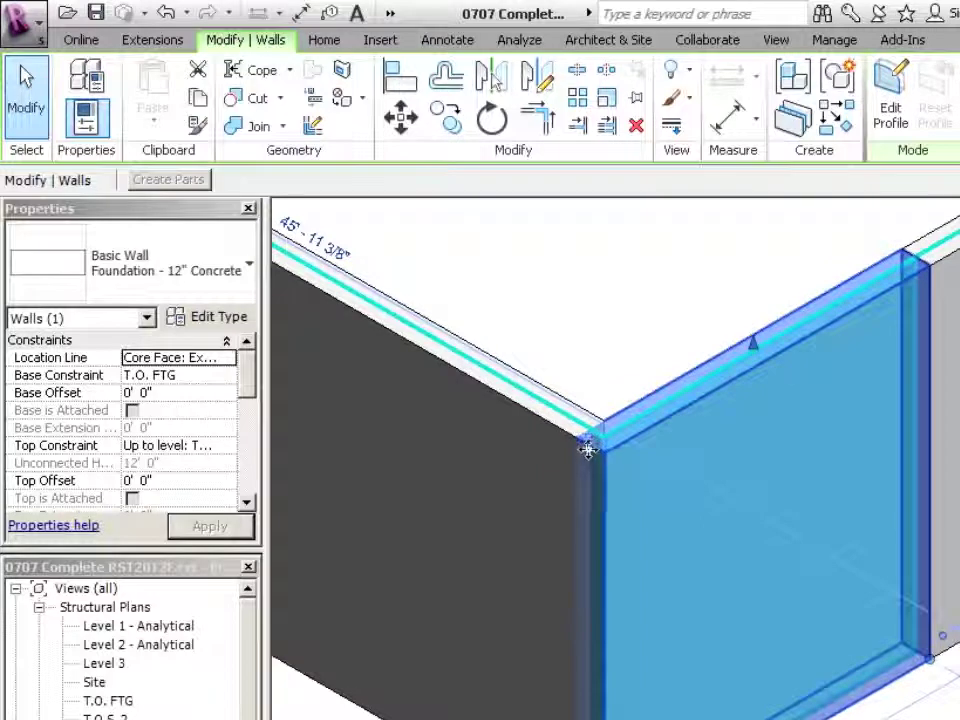
{"action": "left_click", "coordinate": [620, 371]}
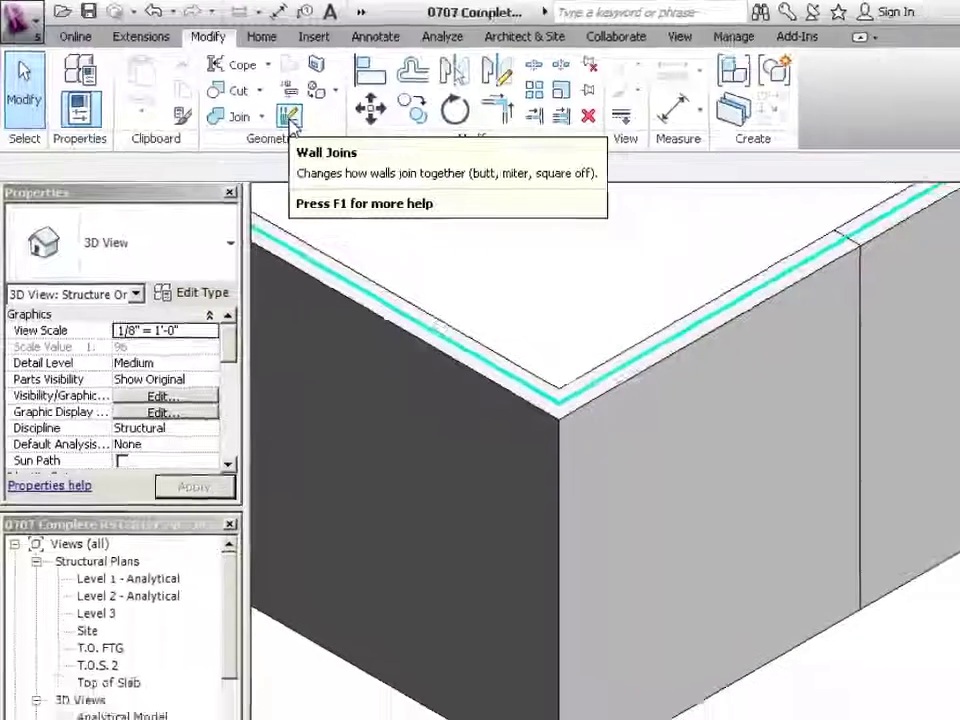
Step: Cycle the corner's base join twice with Next to swap priority, then select the left wall
{"action": "left_click", "coordinate": [313, 125]}
{"action": "left_click", "coordinate": [488, 678]}
{"action": "left_click", "coordinate": [153, 145]}
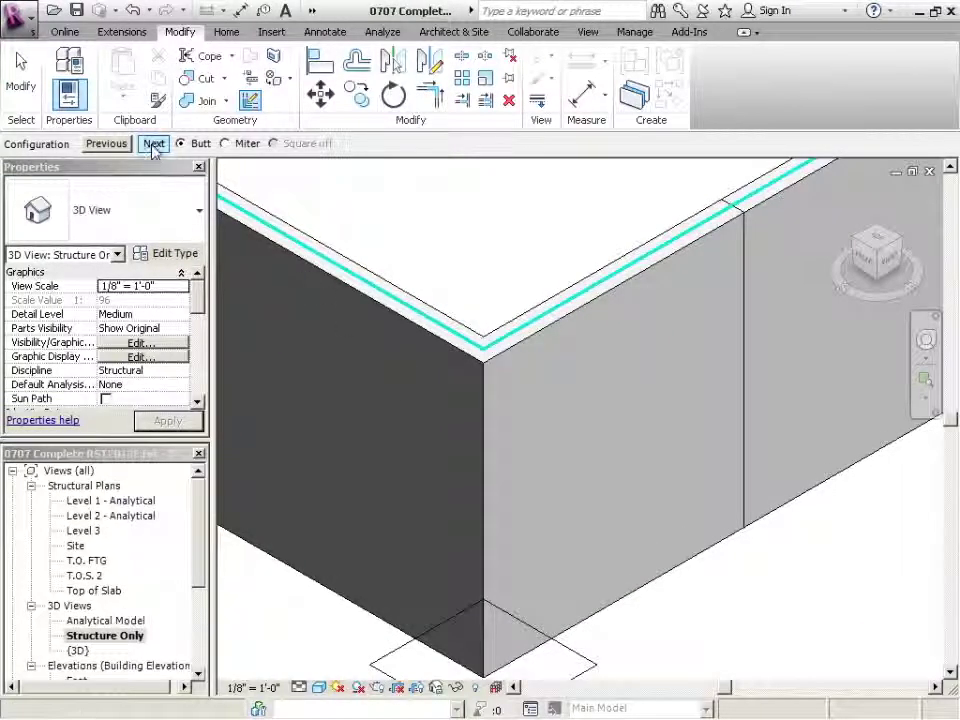
{"action": "left_click", "coordinate": [153, 145]}
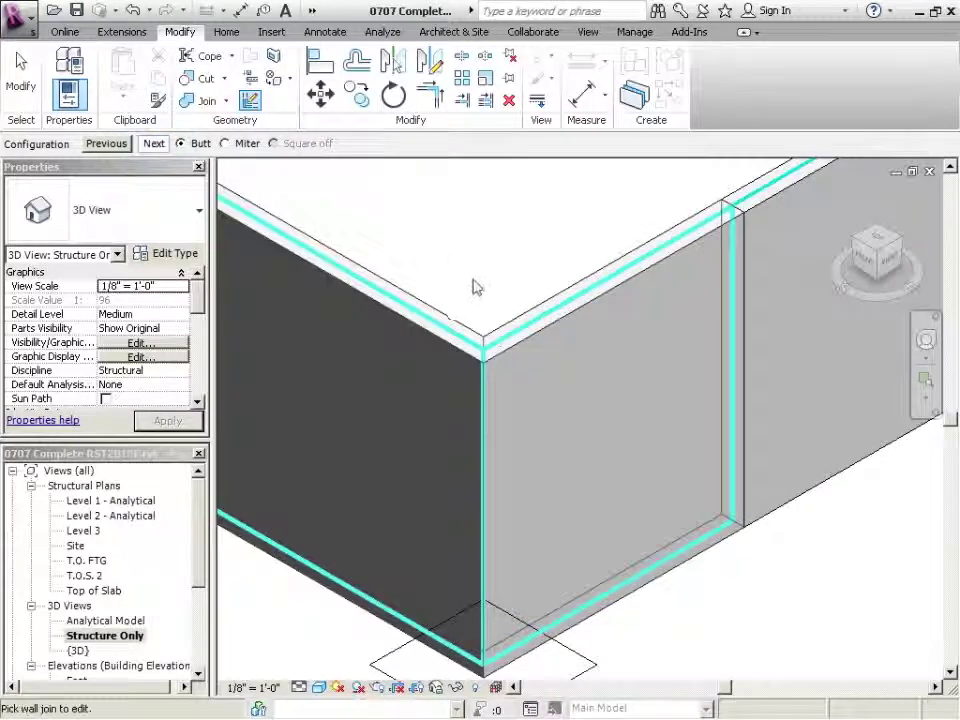
{"action": "key", "text": "Escape"}
{"action": "key", "text": "Escape"}
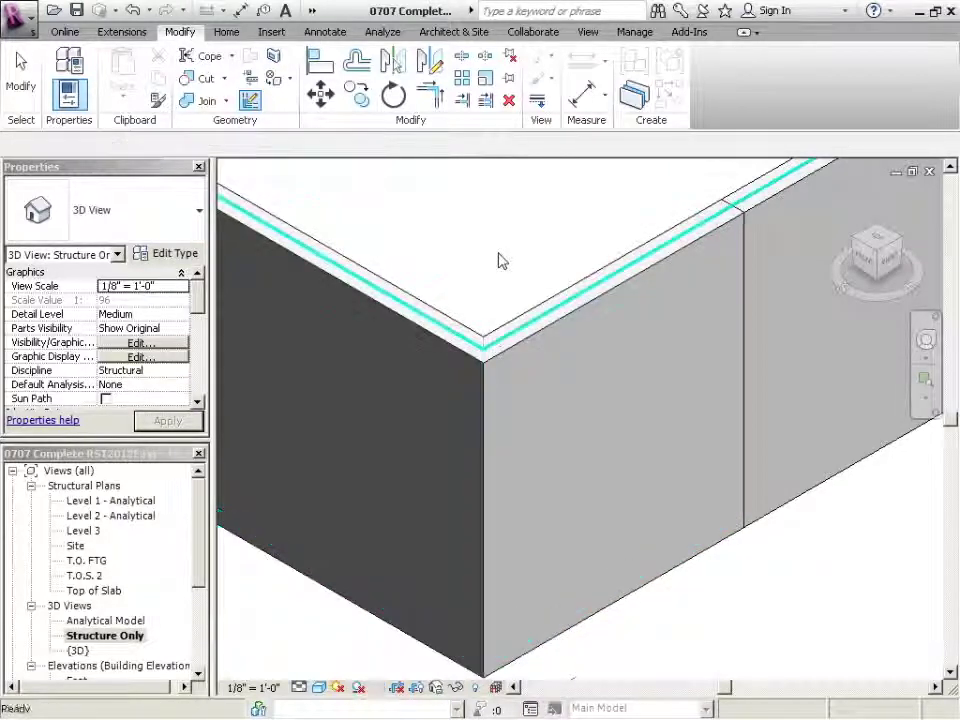
{"action": "left_click", "coordinate": [474, 340]}
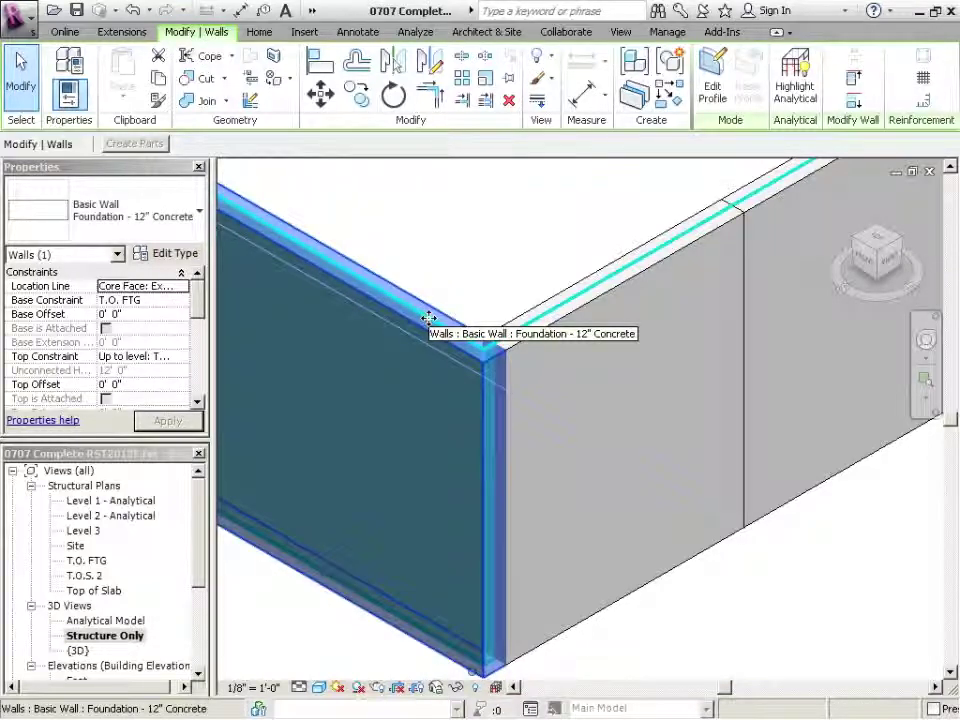
Step: Disallow join at the right foundation wall's end, confirming Allow Join is now offered
{"action": "left_click", "coordinate": [506, 295]}
{"action": "left_click", "coordinate": [568, 298]}
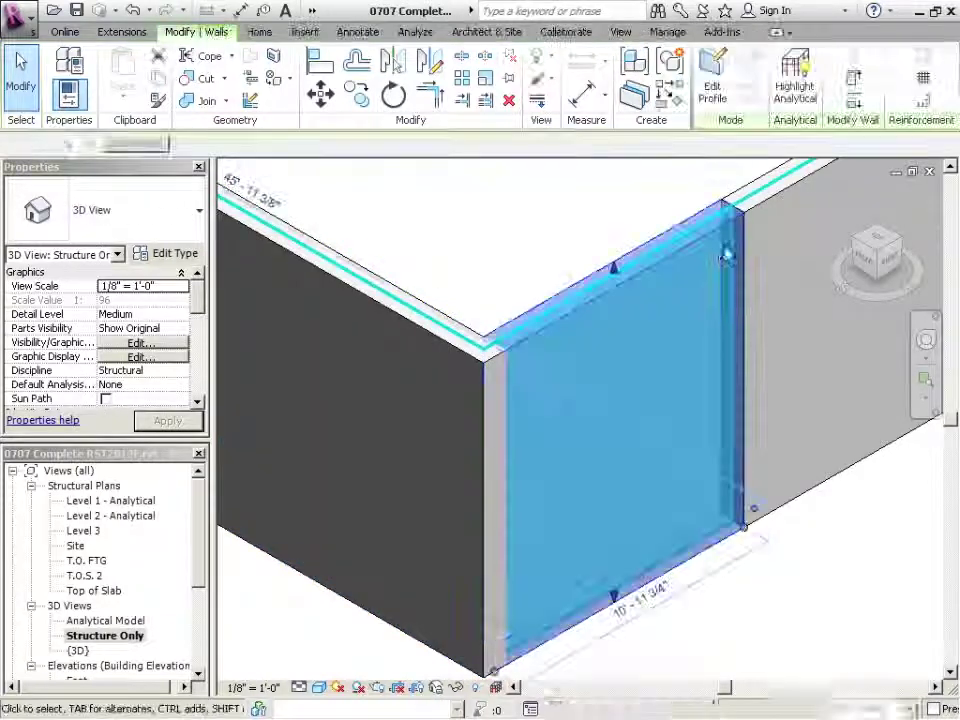
{"action": "right_click", "coordinate": [745, 528]}
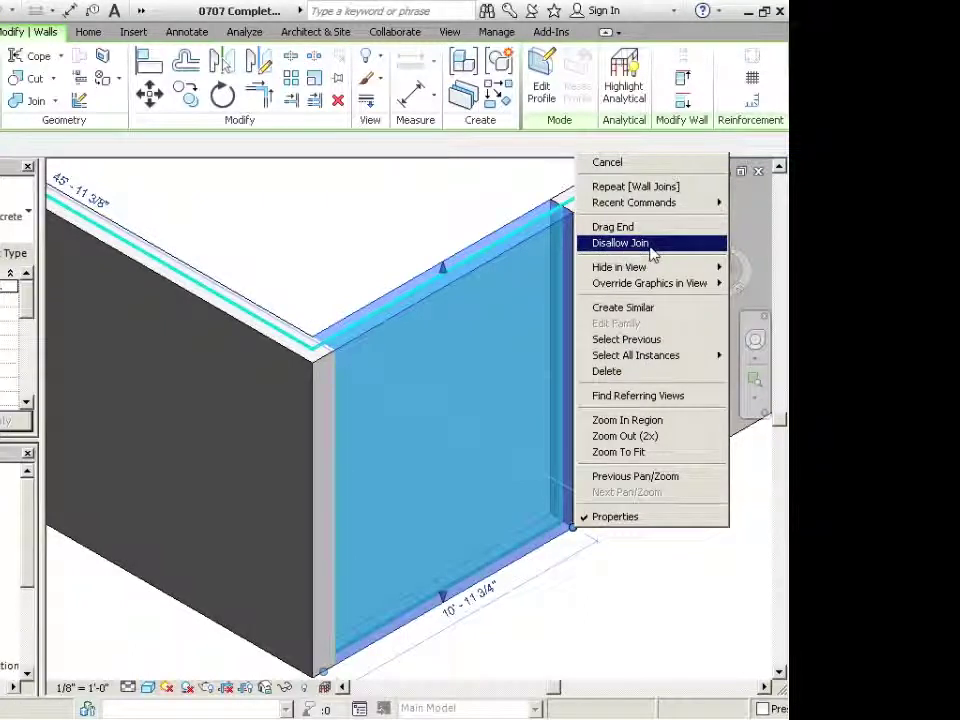
{"action": "key", "text": "Escape"}
{"action": "key", "text": "Escape"}
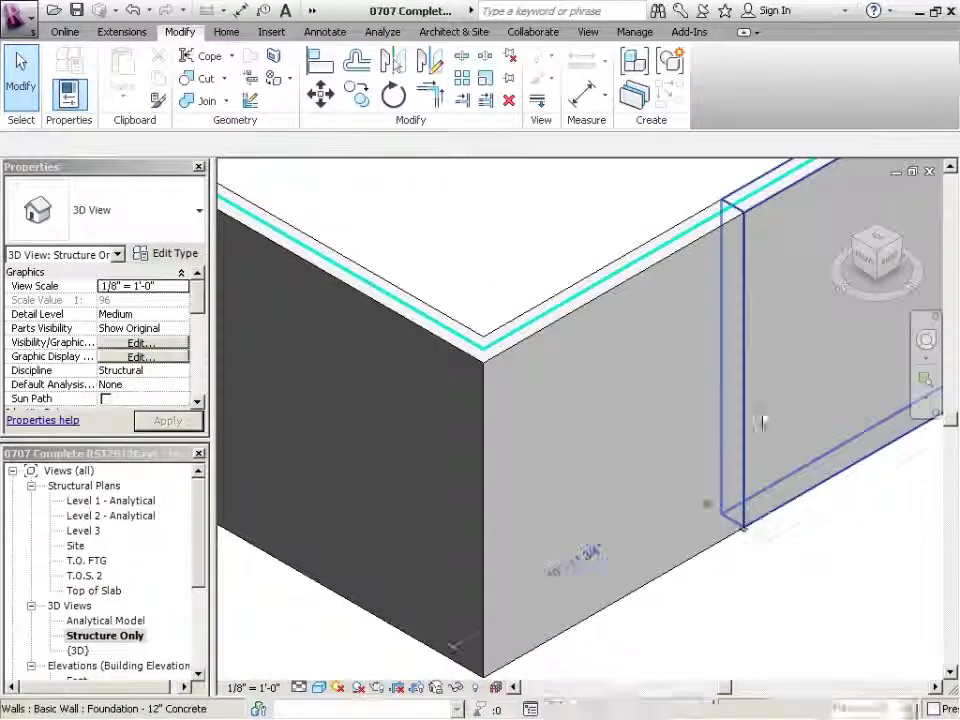
{"action": "left_click", "coordinate": [760, 424]}
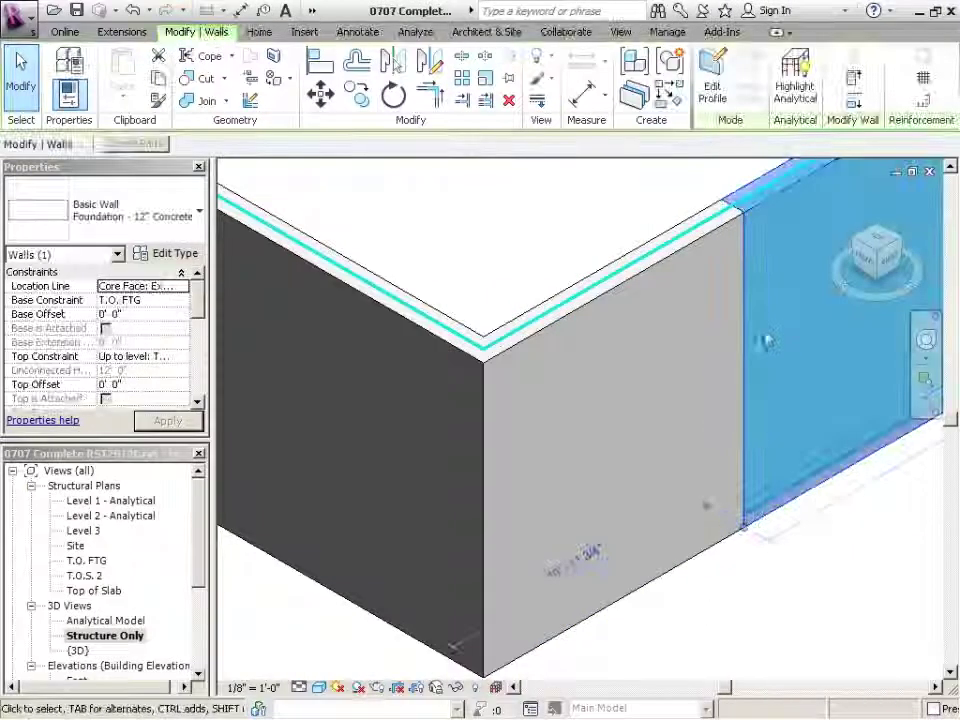
{"action": "right_click", "coordinate": [745, 535]}
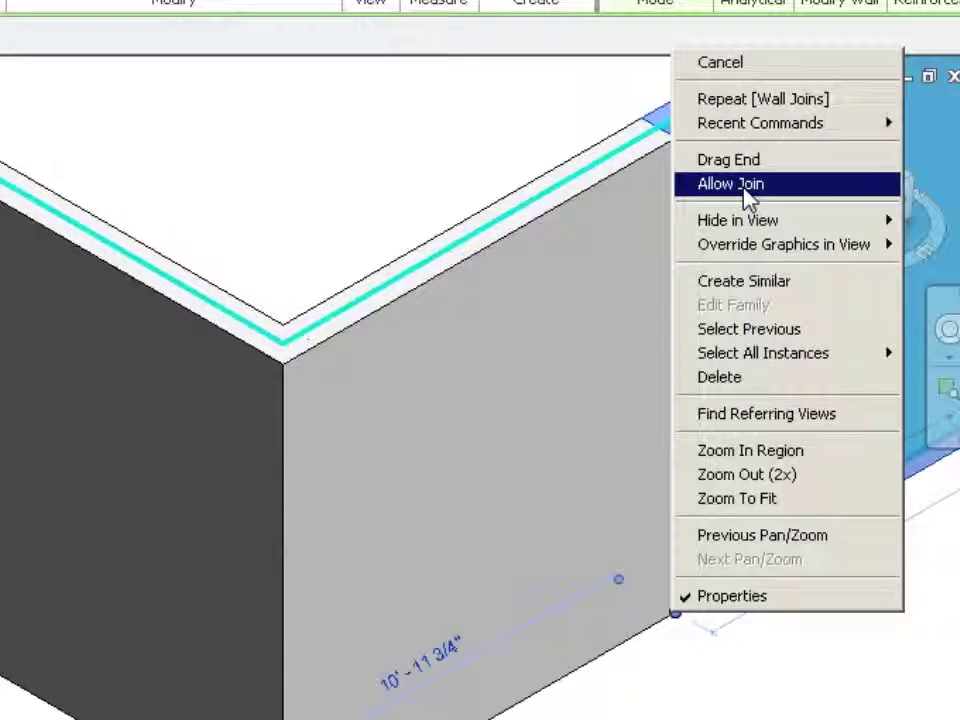